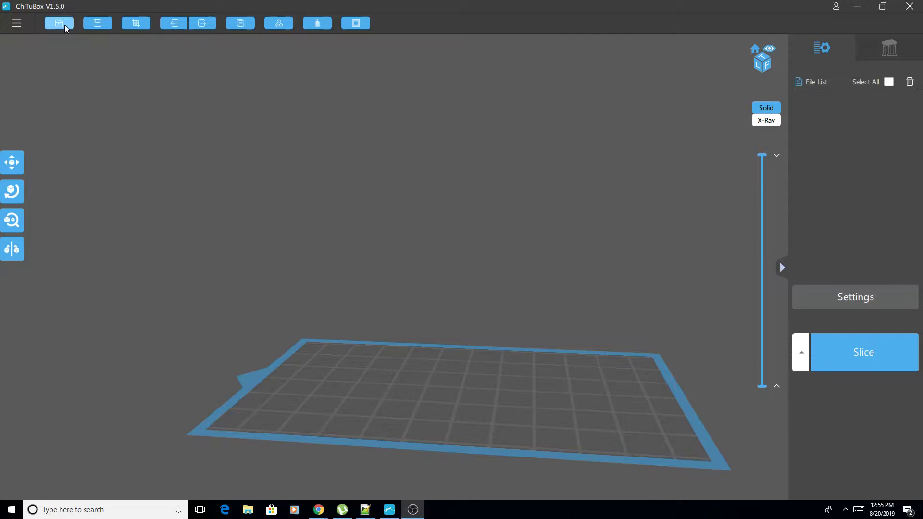
Open Hero_Forge_Explorer_Demo.stl from the Hero_Forge_Explorer_Demo folder inside the stls folder.
{"action": "left_click", "coordinate": [65, 24]}
{"action": "left_click_drag", "start_coordinate": [75, 146], "coordinate": [77, 196]}
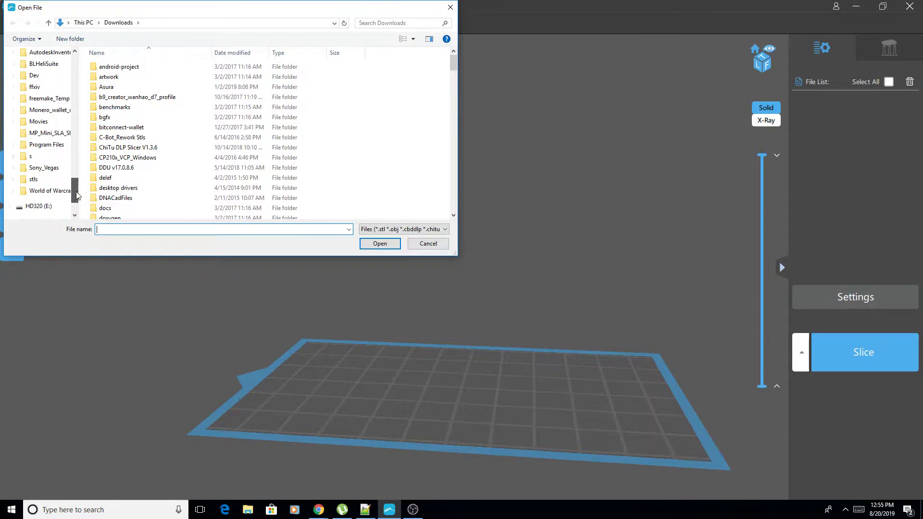
{"action": "left_click", "coordinate": [33, 179]}
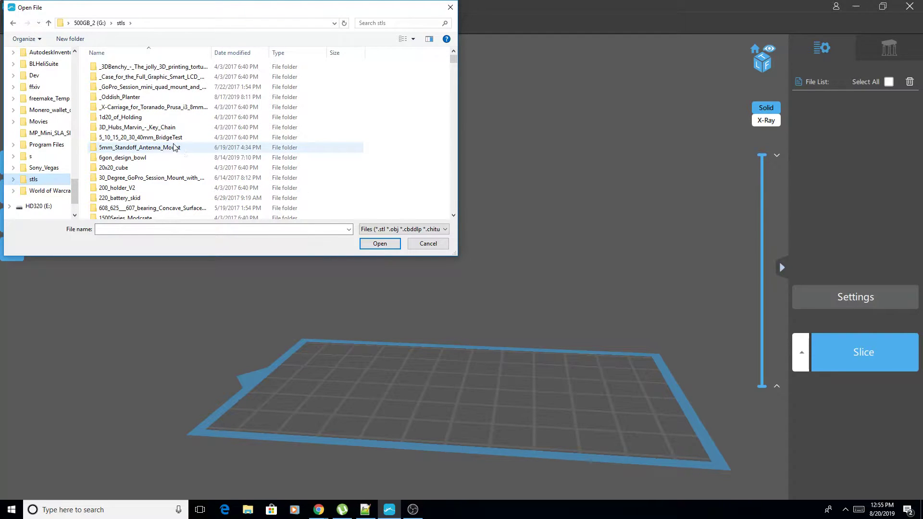
{"action": "left_click", "coordinate": [133, 167]}
{"action": "key", "text": "h"}
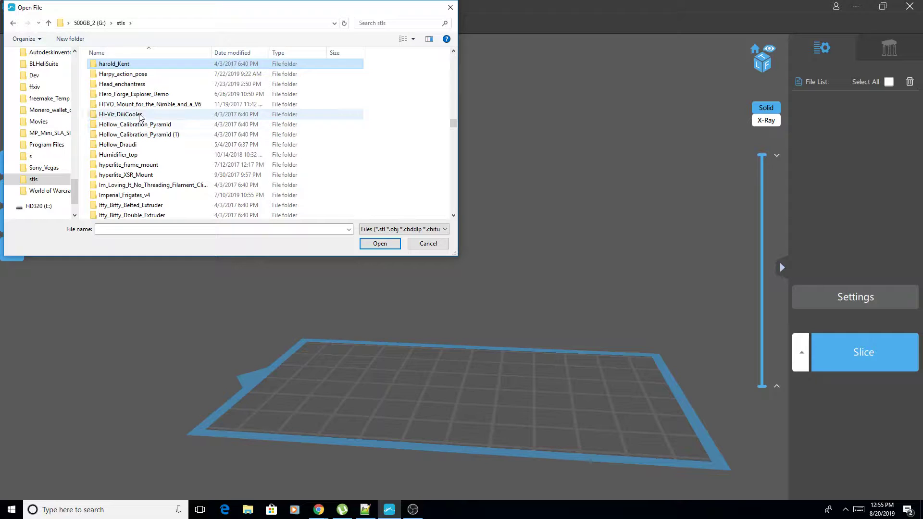
{"action": "double_click", "coordinate": [143, 95]}
{"action": "double_click", "coordinate": [165, 68]}
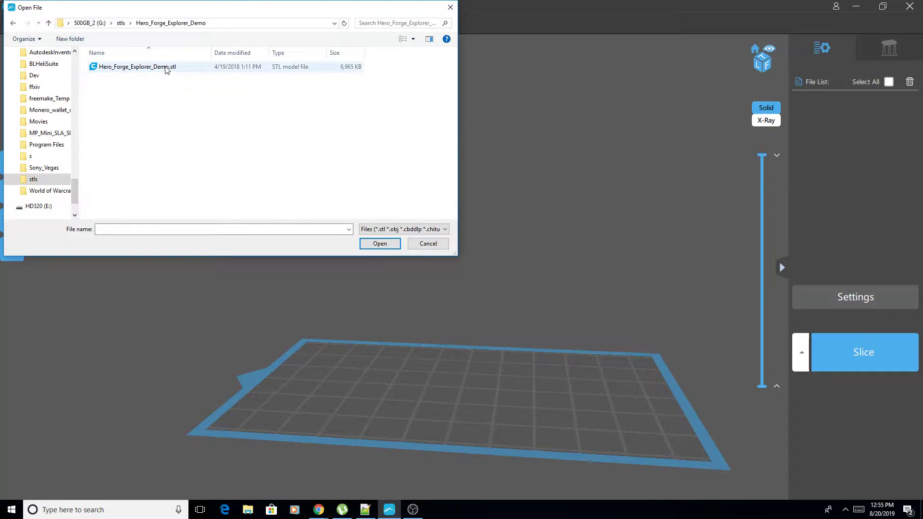
Stand the miniature upright by flattening it onto the underside of its round base.
{"action": "left_click_drag", "start_coordinate": [332, 397], "coordinate": [222, 276]}
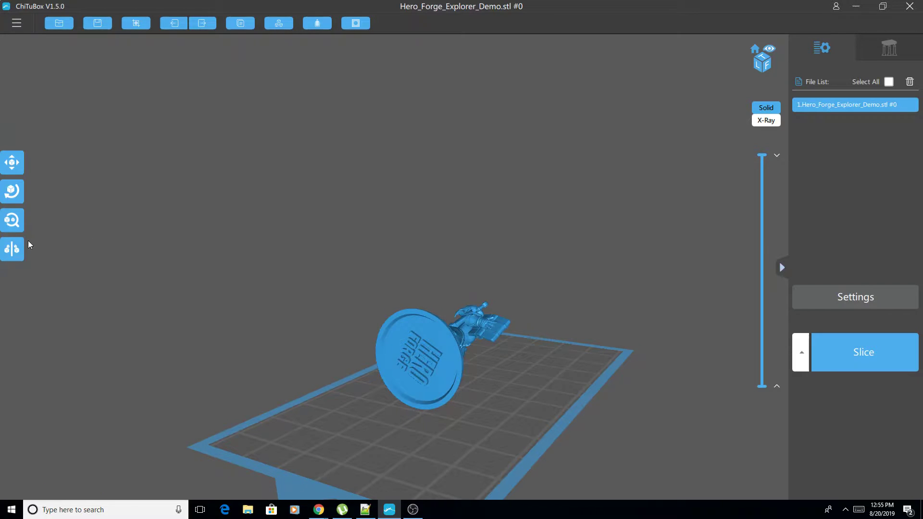
{"action": "left_click", "coordinate": [16, 192]}
{"action": "left_click", "coordinate": [49, 269]}
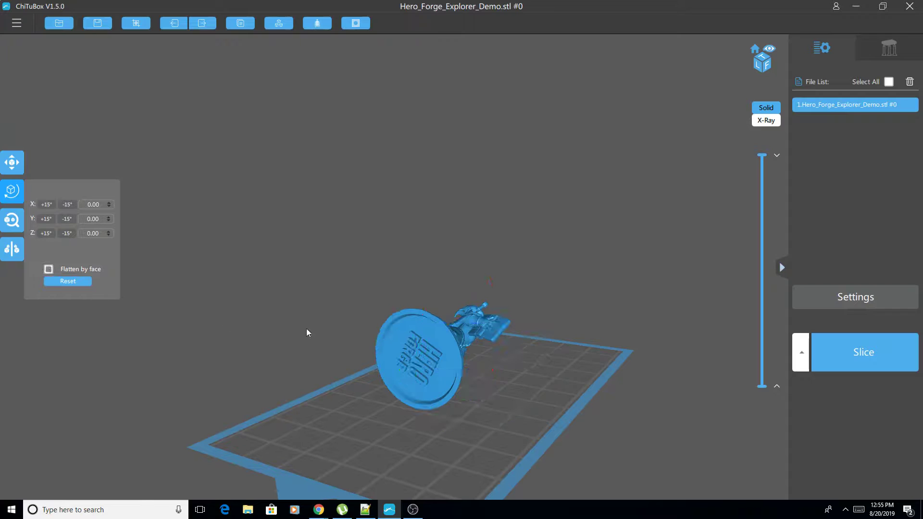
{"action": "left_click", "coordinate": [406, 313]}
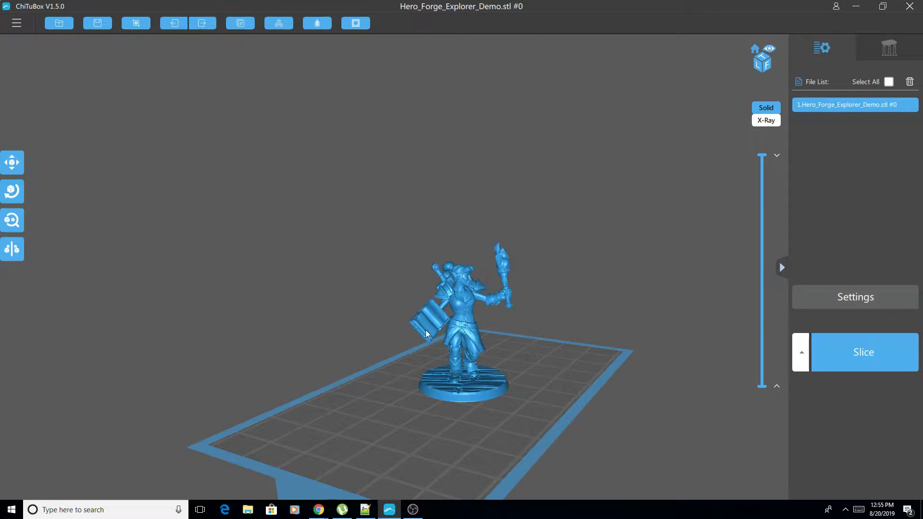
Rotate the miniature about the Z axis by about -38° with the rotation gizmo.
{"action": "left_click_drag", "start_coordinate": [464, 447], "coordinate": [347, 459]}
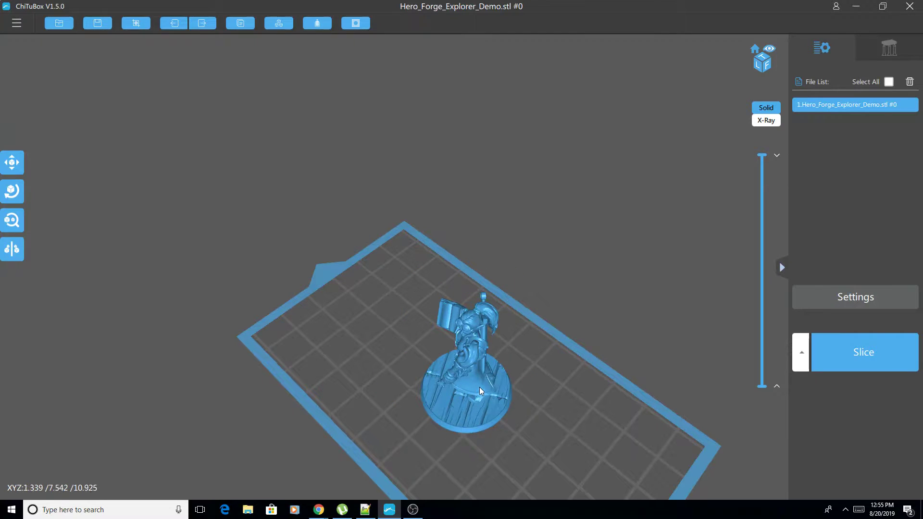
{"action": "left_click_drag", "start_coordinate": [478, 387], "coordinate": [642, 350]}
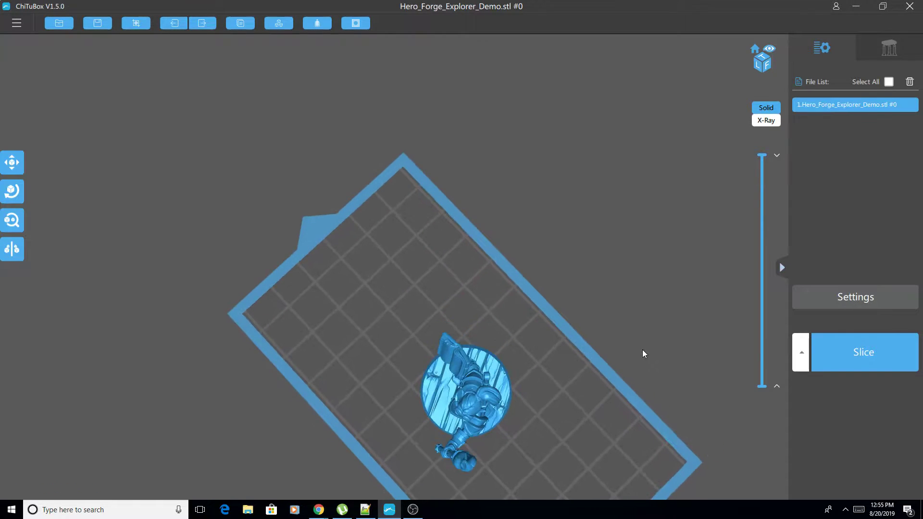
{"action": "left_click_drag", "start_coordinate": [587, 414], "coordinate": [457, 299]}
{"action": "left_click", "coordinate": [457, 298]}
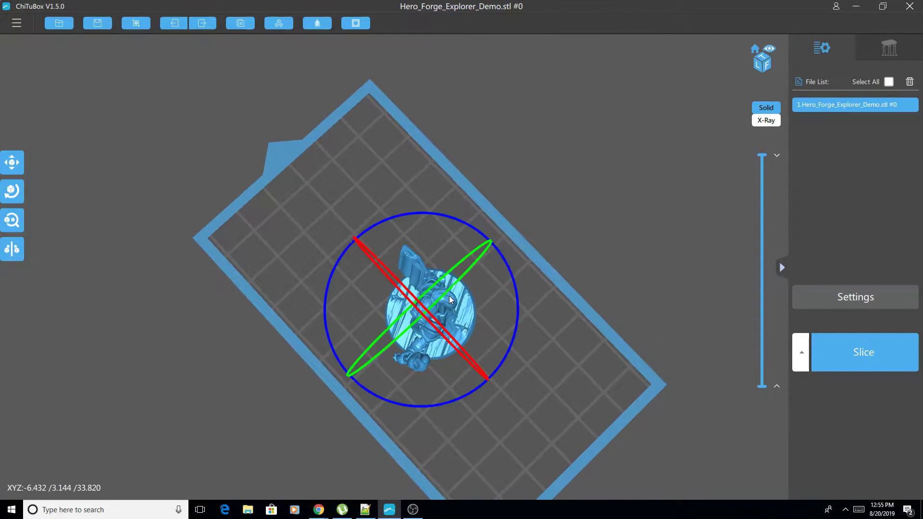
{"action": "left_click_drag", "start_coordinate": [512, 277], "coordinate": [633, 427]}
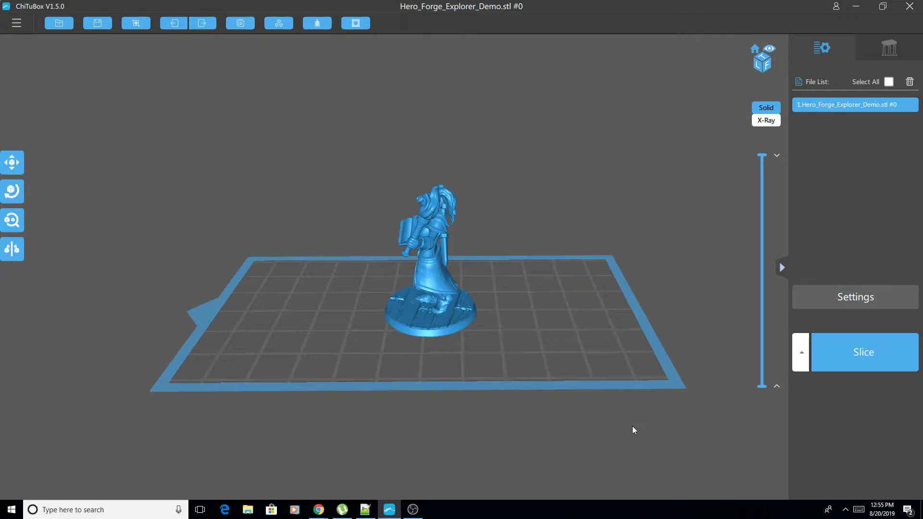
Rotate the miniature about the X axis so it leans steeply backward with its base raised at an angle.
{"action": "left_click", "coordinate": [16, 194]}
{"action": "left_click", "coordinate": [16, 193]}
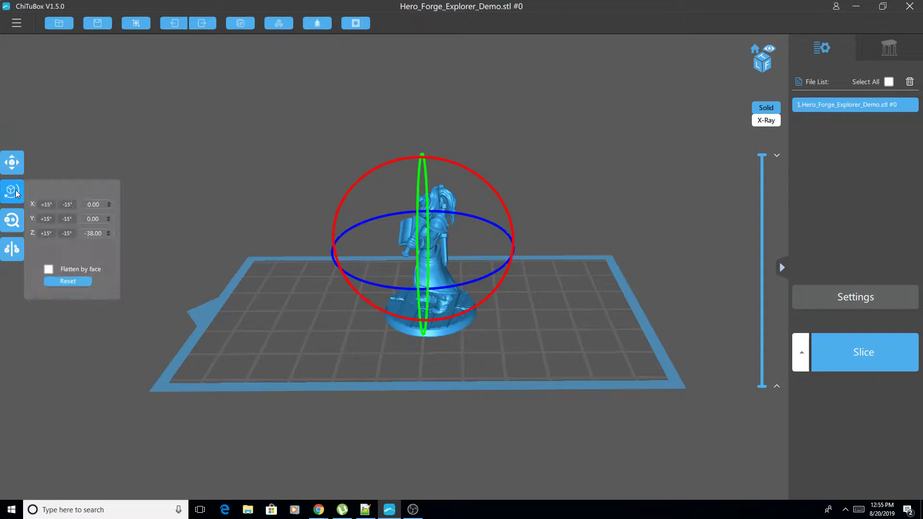
{"action": "left_click_drag", "start_coordinate": [477, 176], "coordinate": [374, 171]}
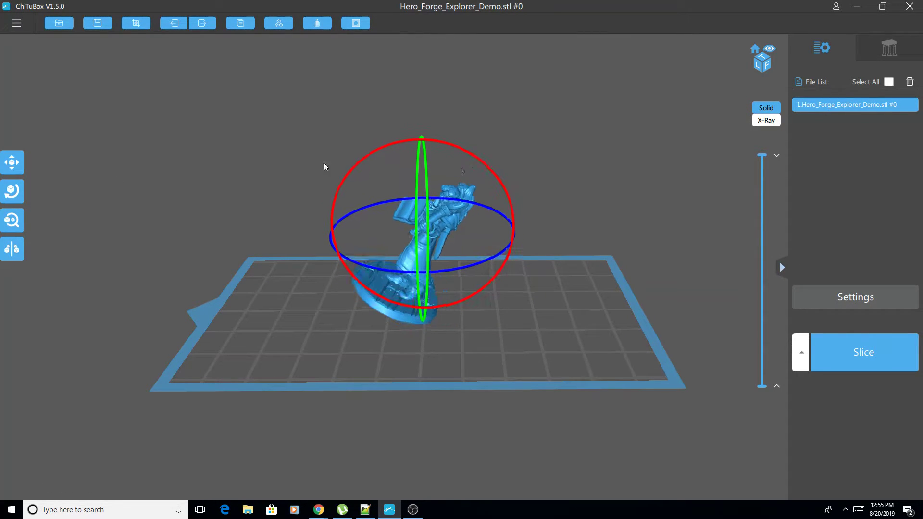
{"action": "left_click", "coordinate": [12, 191]}
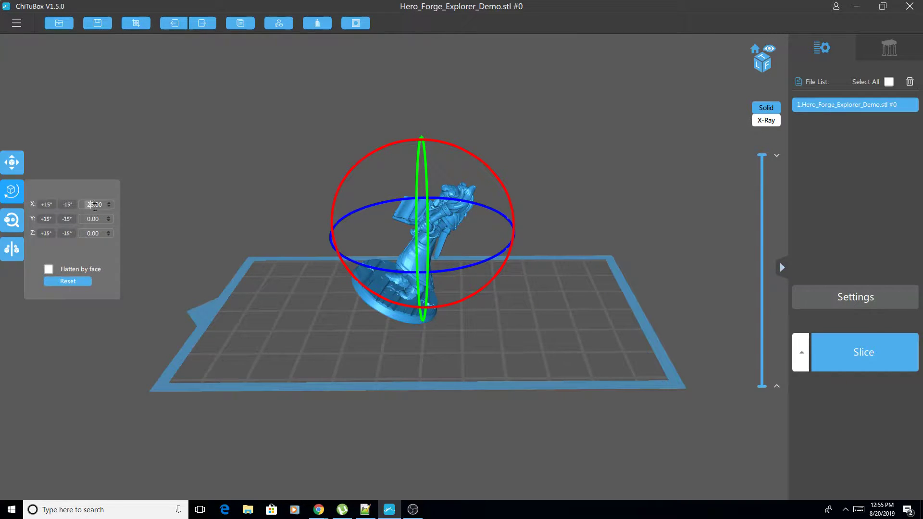
{"action": "scroll", "coordinate": [95, 206], "scroll_direction": "down", "scroll_amount": 20}
{"action": "left_click", "coordinate": [261, 326]}
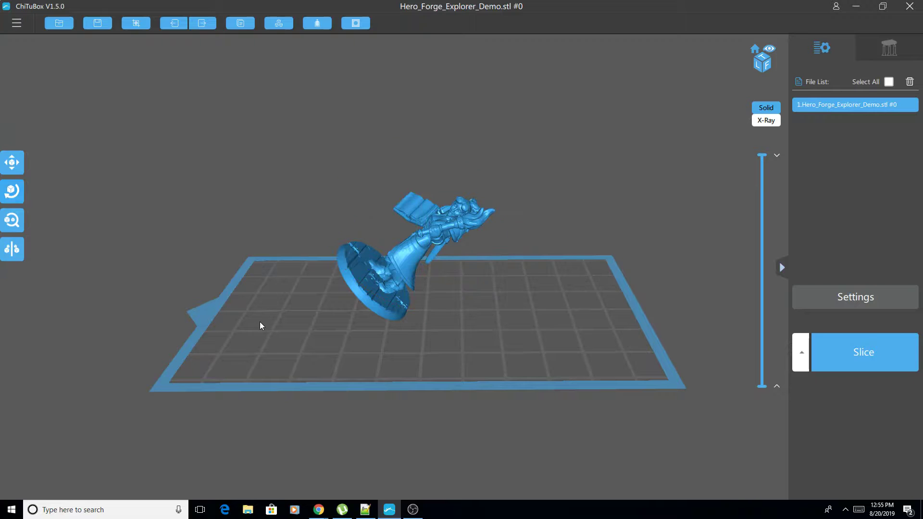
Generate automatic supports for all areas of the tilted miniature using the Medium support preset.
{"action": "left_click_drag", "start_coordinate": [446, 303], "coordinate": [691, 393]}
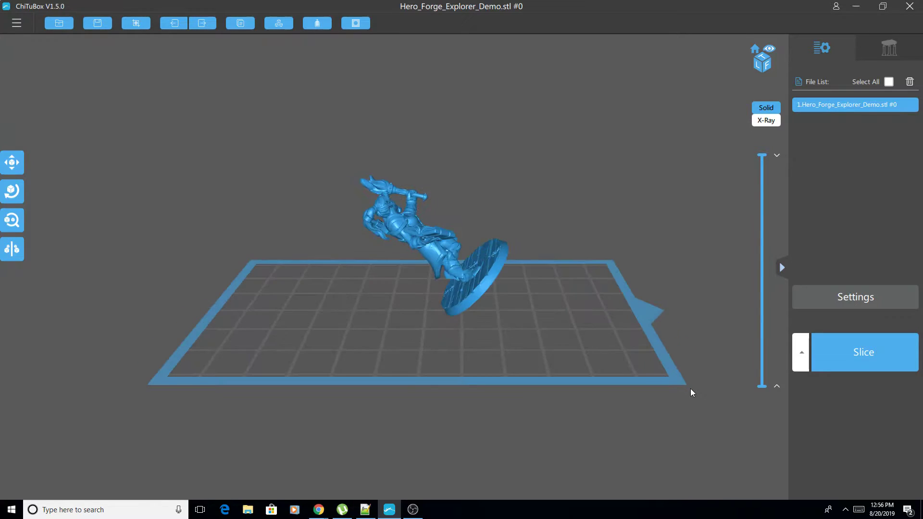
{"action": "mouse_move", "coordinate": [619, 308]}
{"action": "left_mouse_down"}
{"action": "mouse_move", "coordinate": [580, 320]}
{"action": "mouse_move", "coordinate": [587, 278]}
{"action": "mouse_move", "coordinate": [556, 324]}
{"action": "mouse_move", "coordinate": [625, 301]}
{"action": "left_mouse_up"}
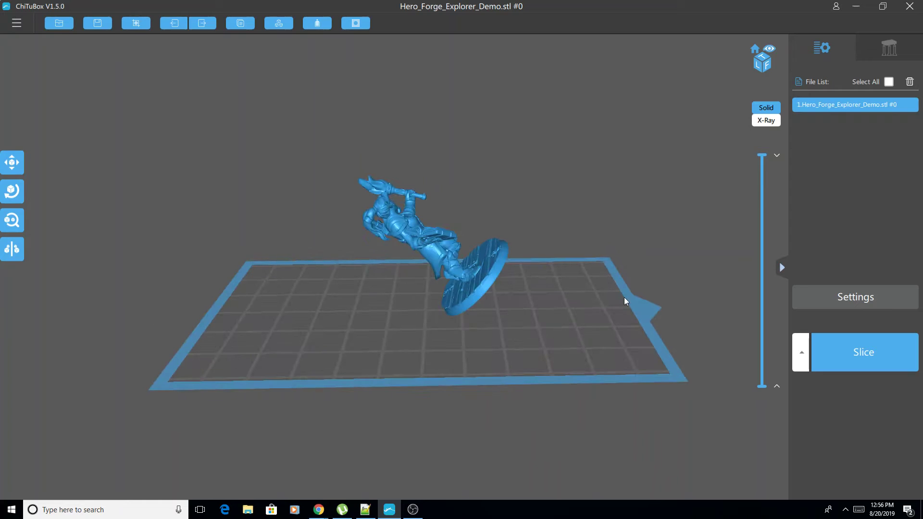
{"action": "left_click", "coordinate": [900, 55]}
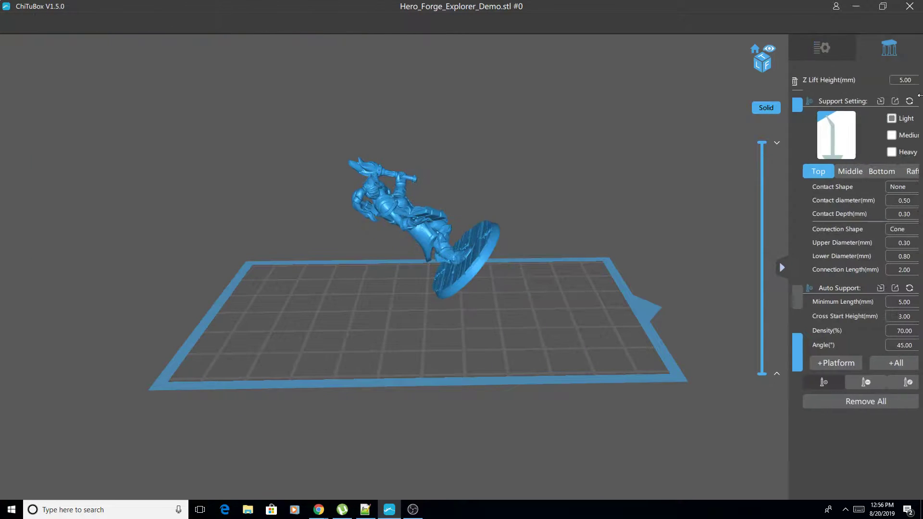
{"action": "left_click", "coordinate": [883, 136]}
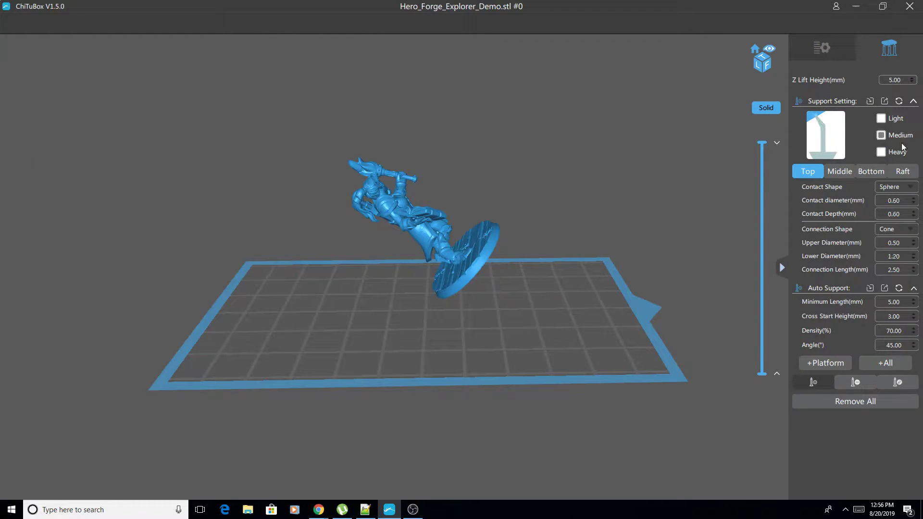
{"action": "left_click", "coordinate": [885, 363]}
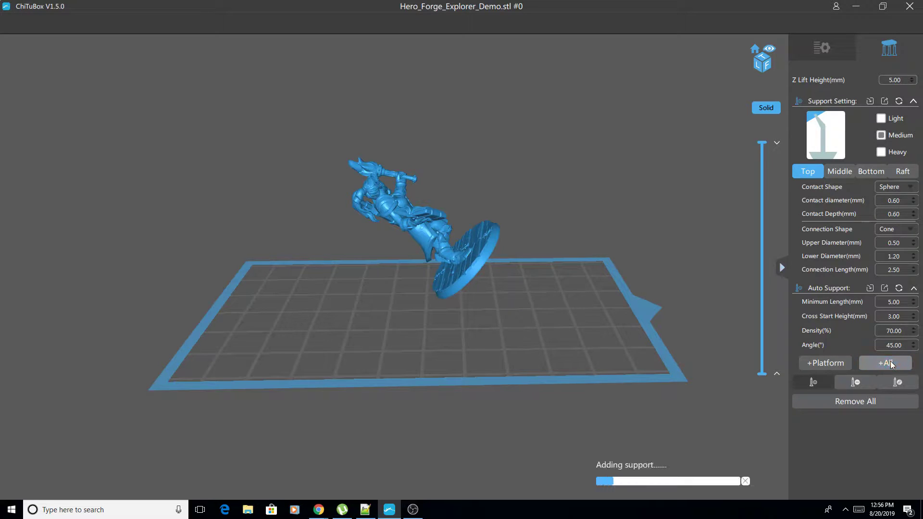
Add two manual supports along the lowest edge of the base, between the existing supports.
{"action": "right_click_drag", "start_coordinate": [490, 368], "coordinate": [576, 374]}
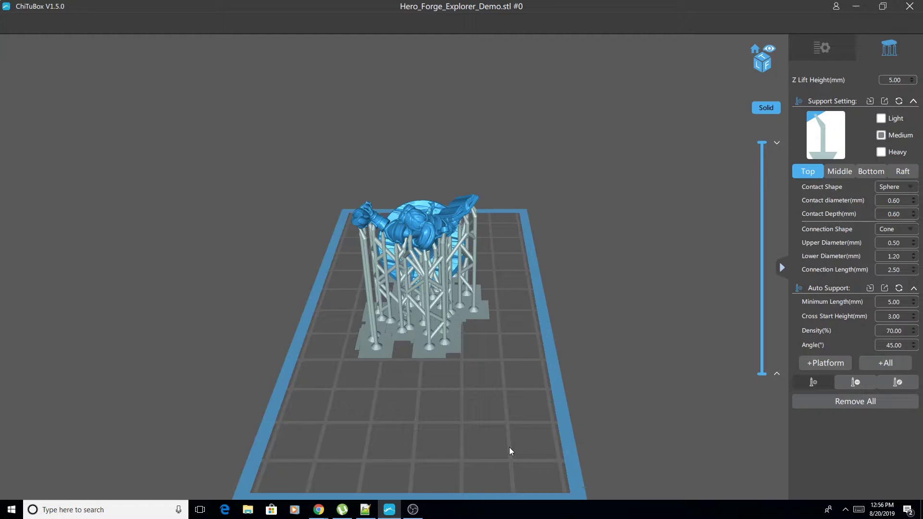
{"action": "right_click_drag", "start_coordinate": [461, 402], "coordinate": [550, 278]}
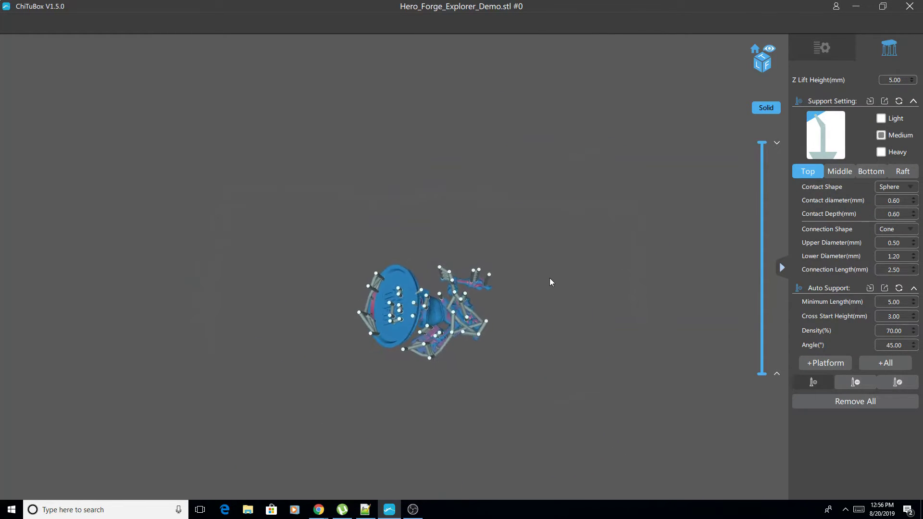
{"action": "scroll", "coordinate": [442, 330], "scroll_direction": "up", "scroll_amount": 2}
{"action": "right_click_drag", "start_coordinate": [443, 330], "coordinate": [404, 370]}
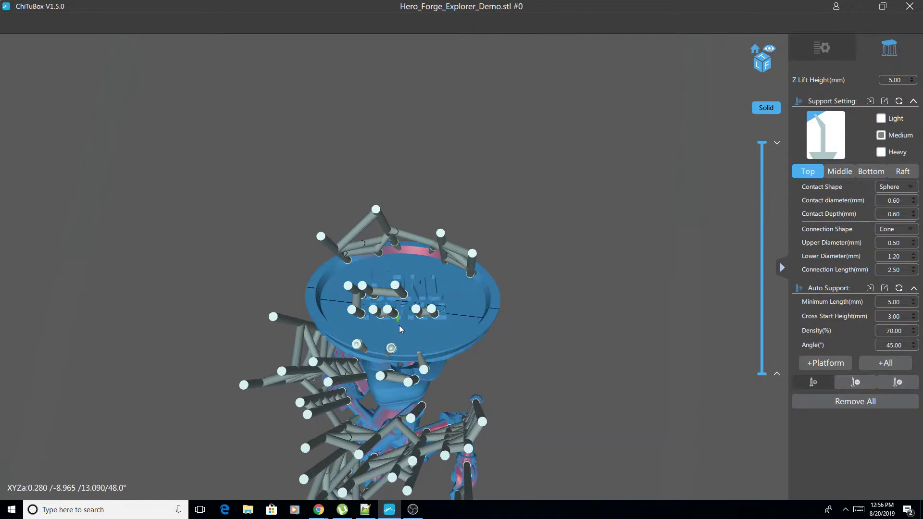
{"action": "left_click", "coordinate": [404, 358]}
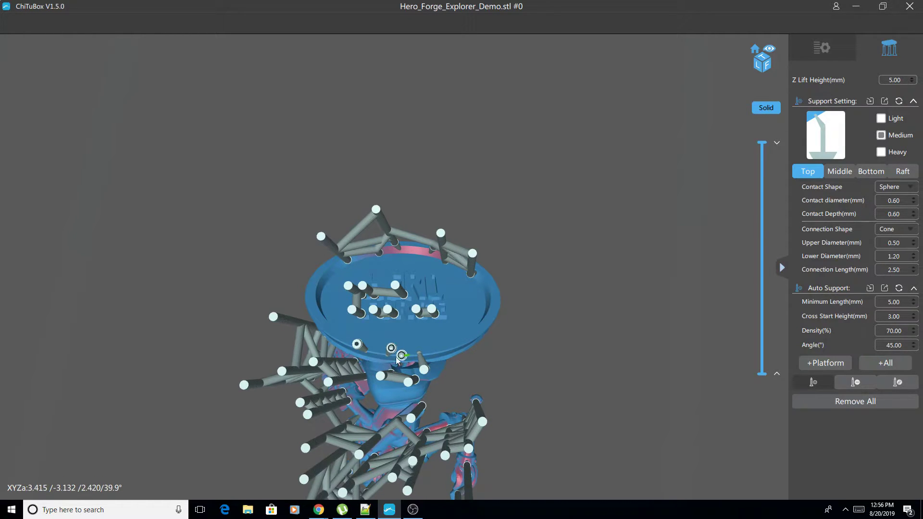
{"action": "left_click", "coordinate": [374, 354]}
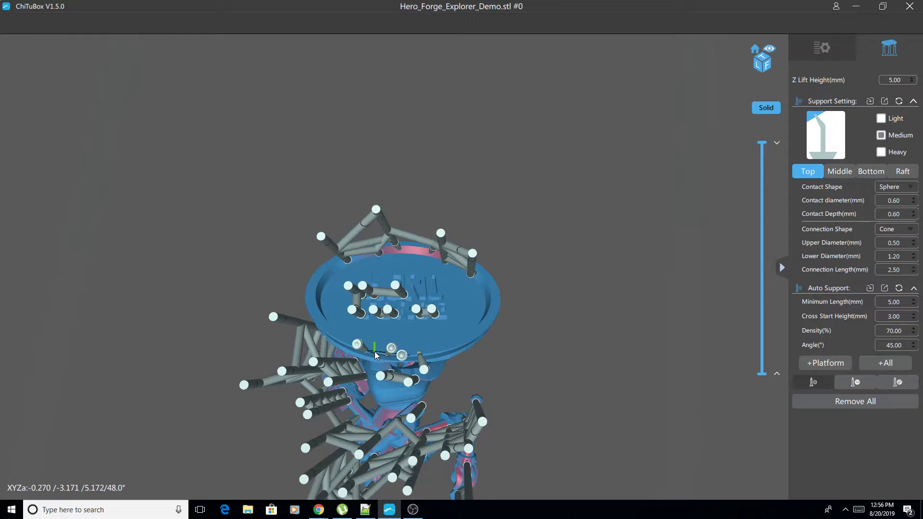
Add a row of manual supports up the base's rim on the side of the book.
{"action": "left_click_drag", "start_coordinate": [315, 319], "coordinate": [337, 323]}
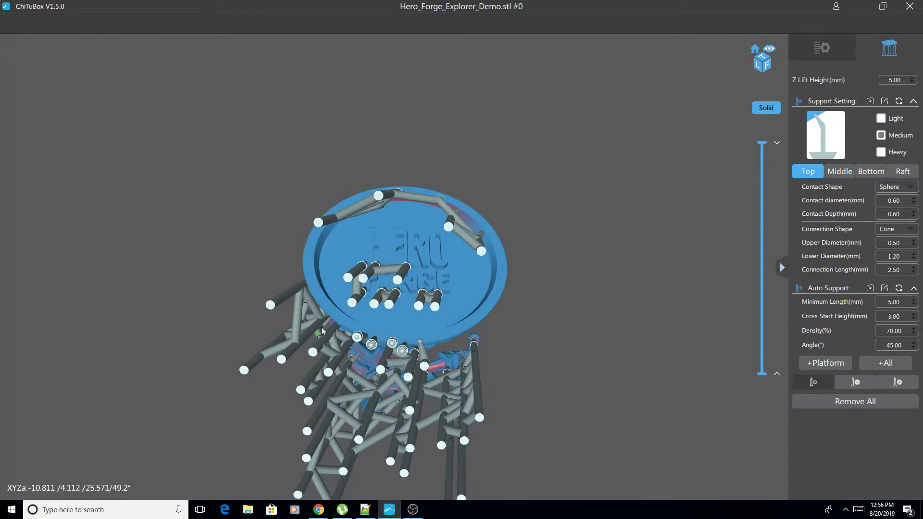
{"action": "left_click", "coordinate": [327, 320]}
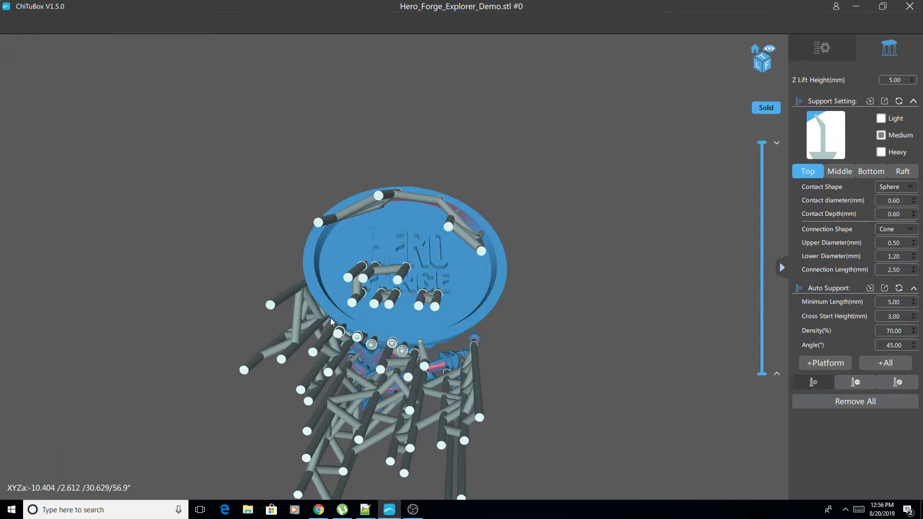
{"action": "left_click", "coordinate": [312, 297]}
{"action": "left_click", "coordinate": [305, 280]}
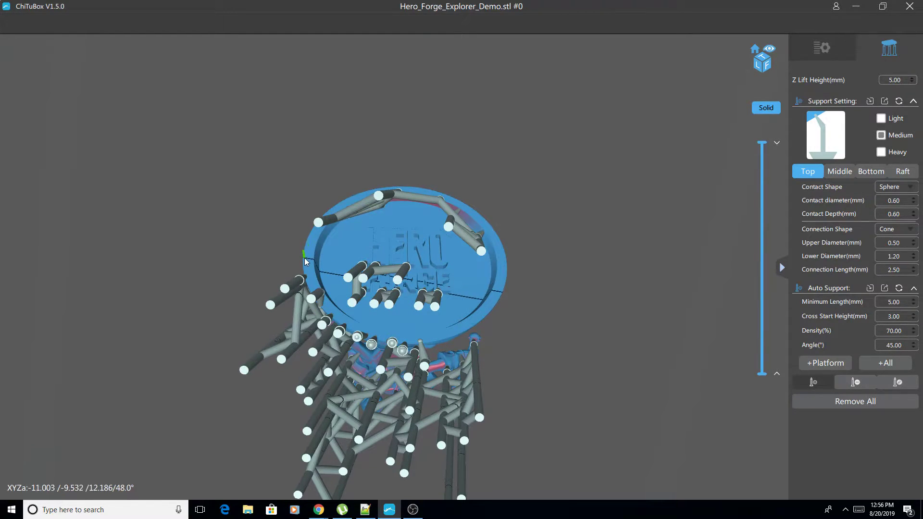
{"action": "left_click_drag", "start_coordinate": [307, 259], "coordinate": [388, 242]}
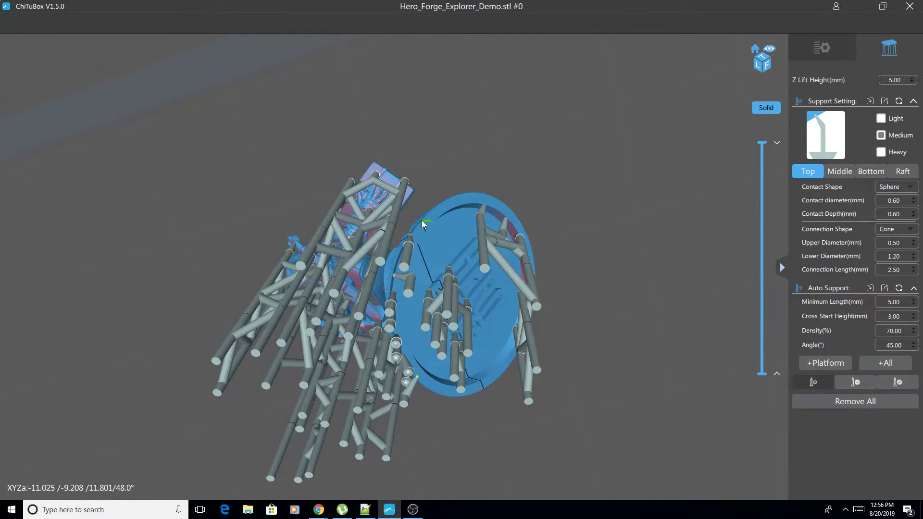
{"action": "left_click", "coordinate": [422, 220]}
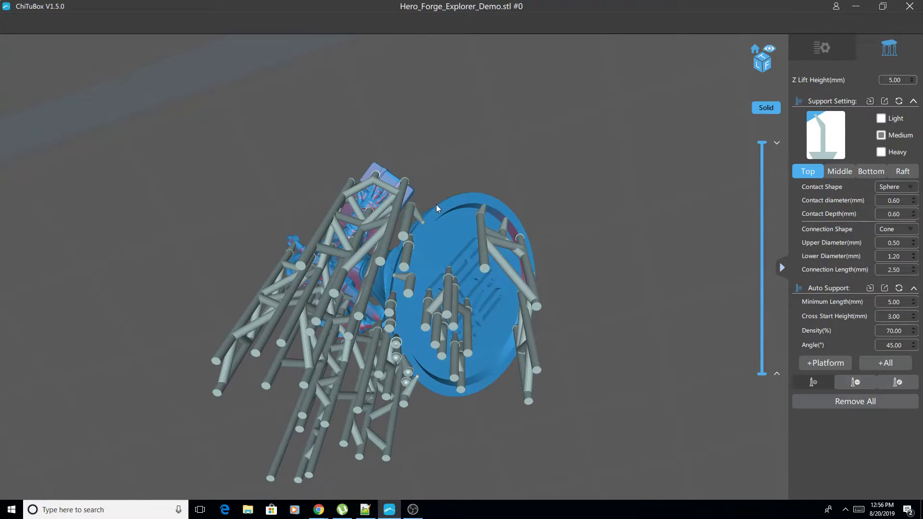
Add four manual supports up the base's rim on the side of the torch.
{"action": "left_click_drag", "start_coordinate": [437, 208], "coordinate": [446, 295]}
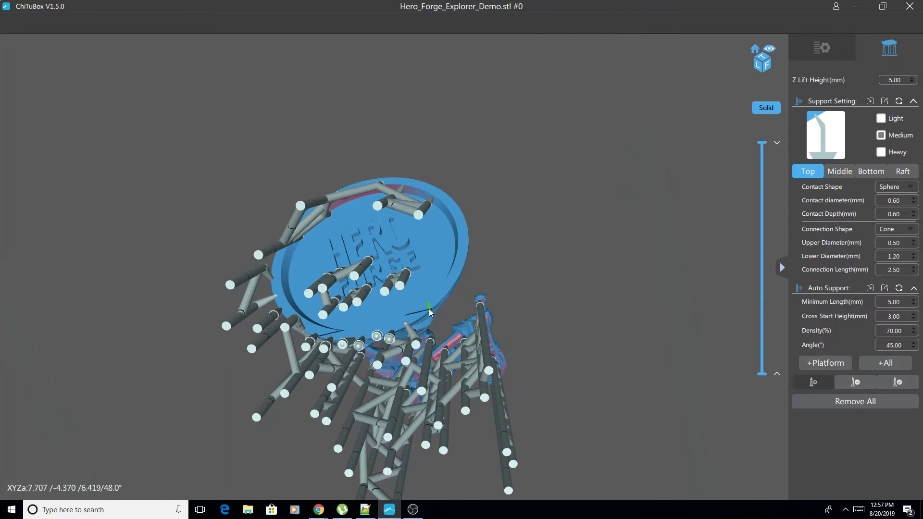
{"action": "left_click", "coordinate": [416, 307]}
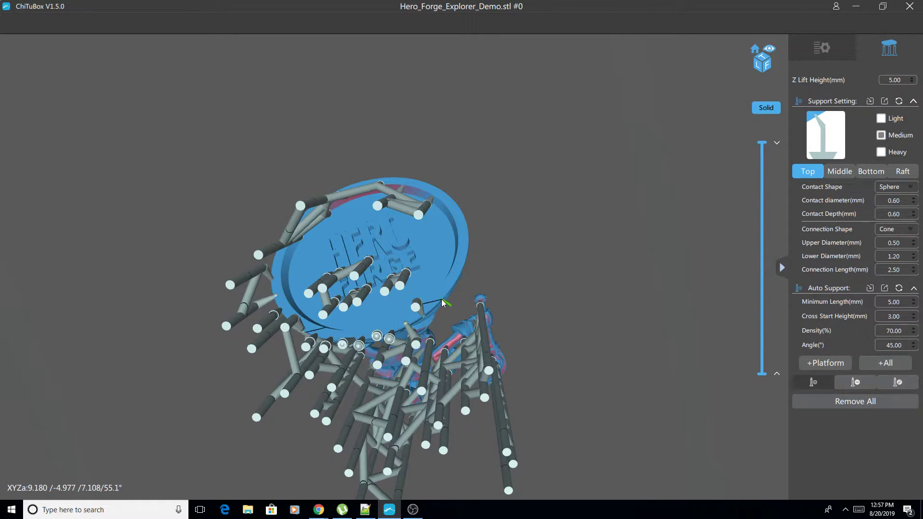
{"action": "left_click", "coordinate": [441, 300]}
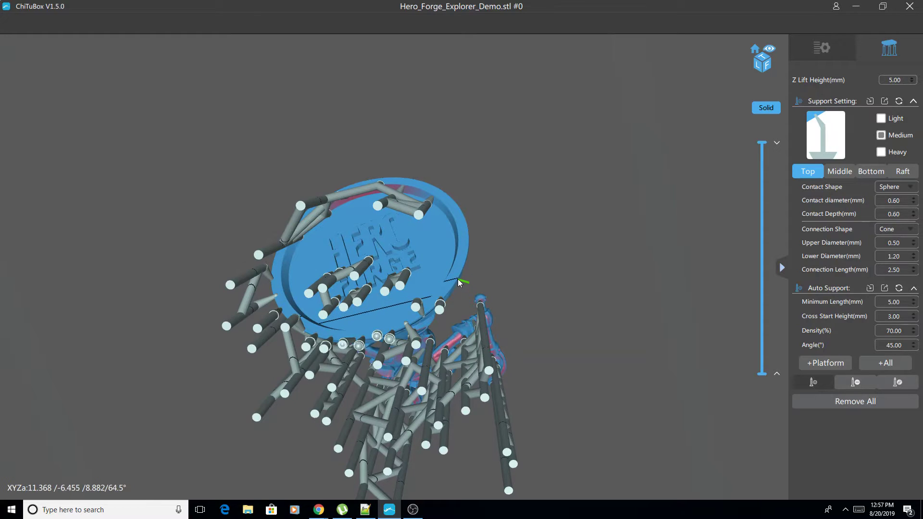
{"action": "left_click", "coordinate": [456, 279]}
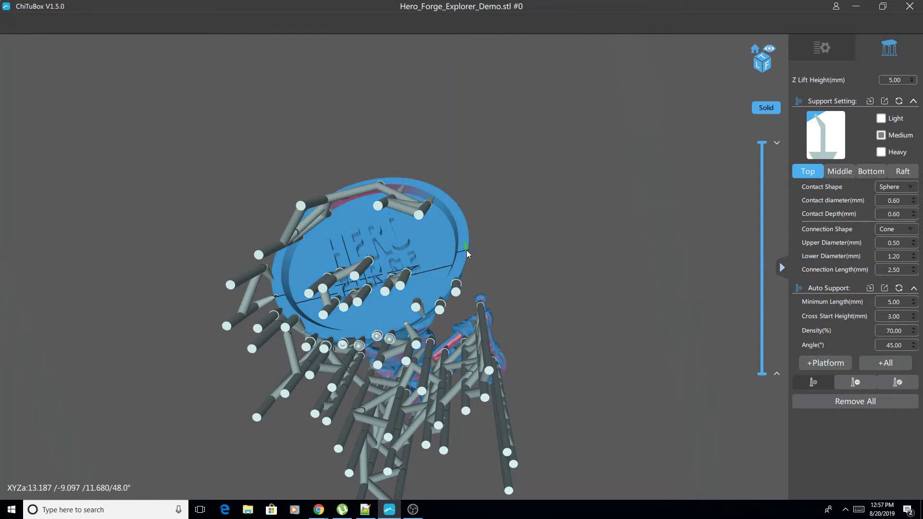
{"action": "left_click", "coordinate": [467, 246]}
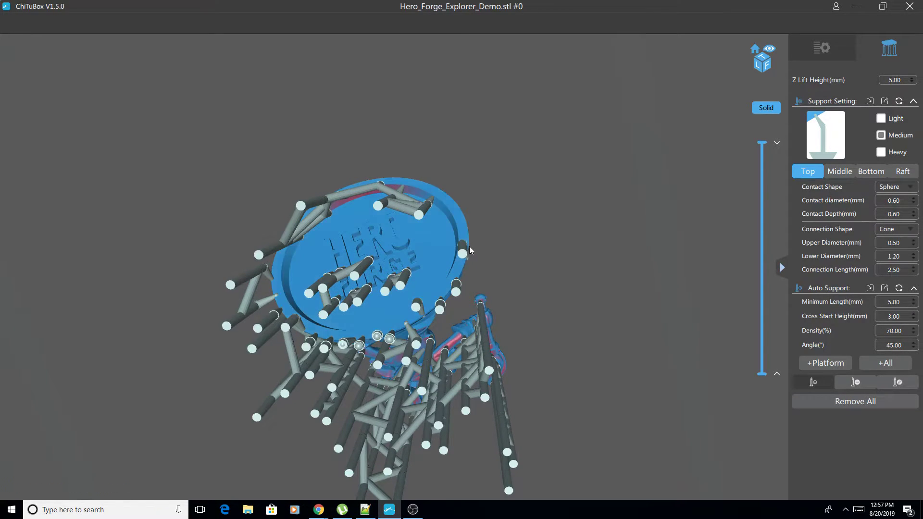
Add a manual support to the base's torch-side rim and more across the book side and upper part of the recessed underside.
{"action": "left_click", "coordinate": [463, 221]}
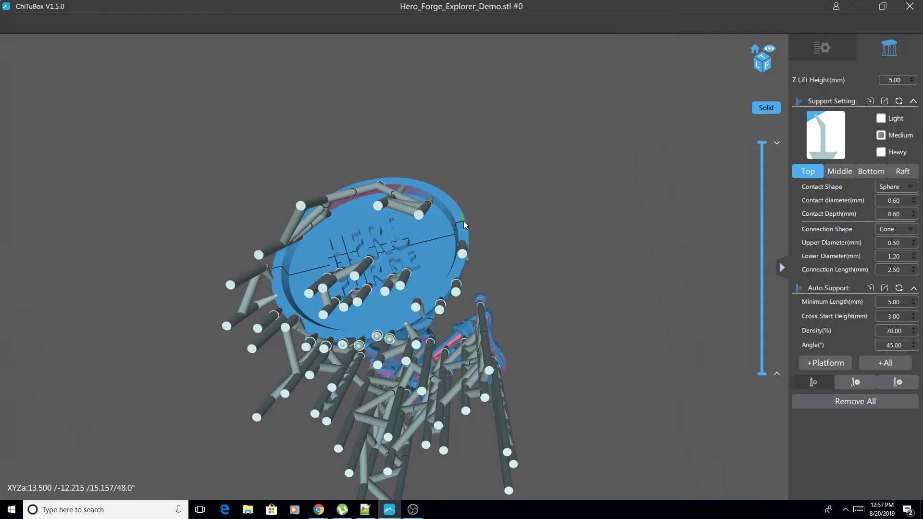
{"action": "left_click_drag", "start_coordinate": [423, 266], "coordinate": [388, 281]}
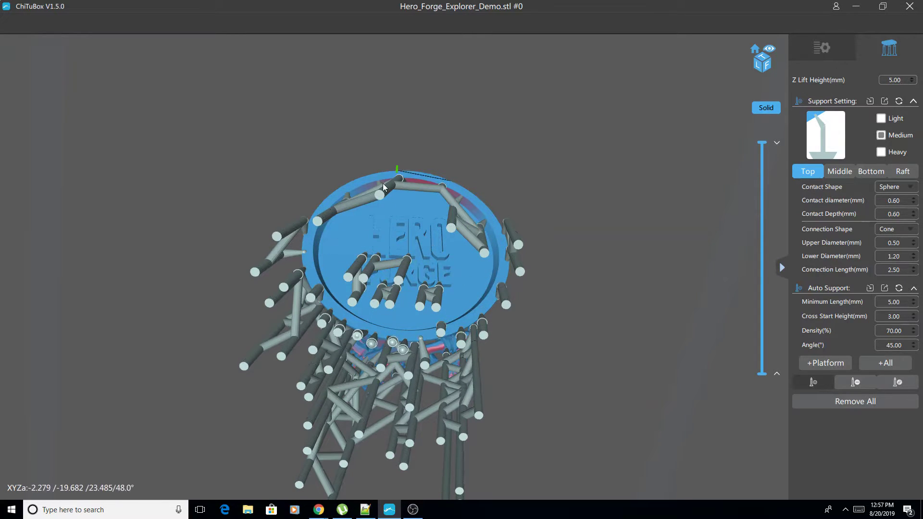
{"action": "left_click", "coordinate": [333, 270]}
{"action": "left_click", "coordinate": [340, 227]}
{"action": "left_click", "coordinate": [351, 220]}
{"action": "left_click", "coordinate": [436, 202]}
{"action": "left_click", "coordinate": [406, 204]}
{"action": "left_click", "coordinate": [410, 207]}
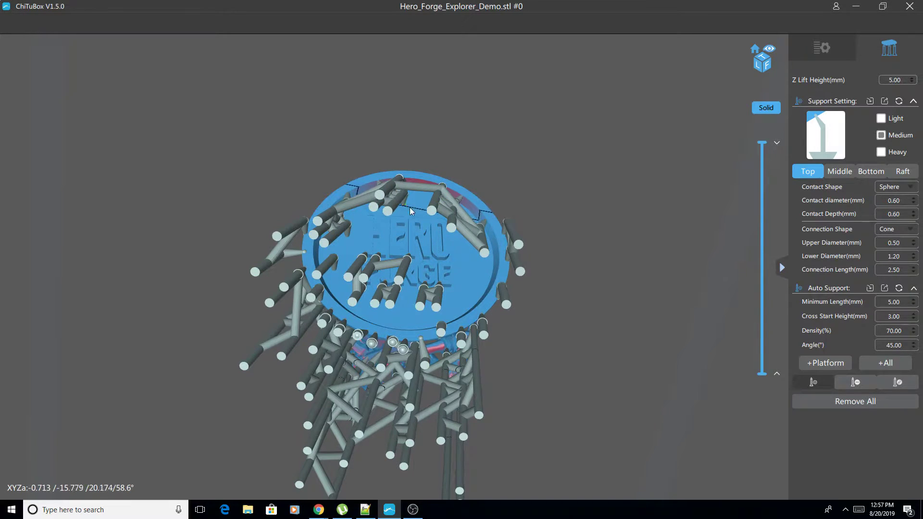
Add manual supports to the base's underside around the lettering, on the torch side, below the text and beside the word HERO.
{"action": "left_click", "coordinate": [466, 289]}
{"action": "left_click", "coordinate": [465, 257]}
{"action": "left_click", "coordinate": [459, 254]}
{"action": "left_click", "coordinate": [420, 305]}
{"action": "left_click", "coordinate": [404, 312]}
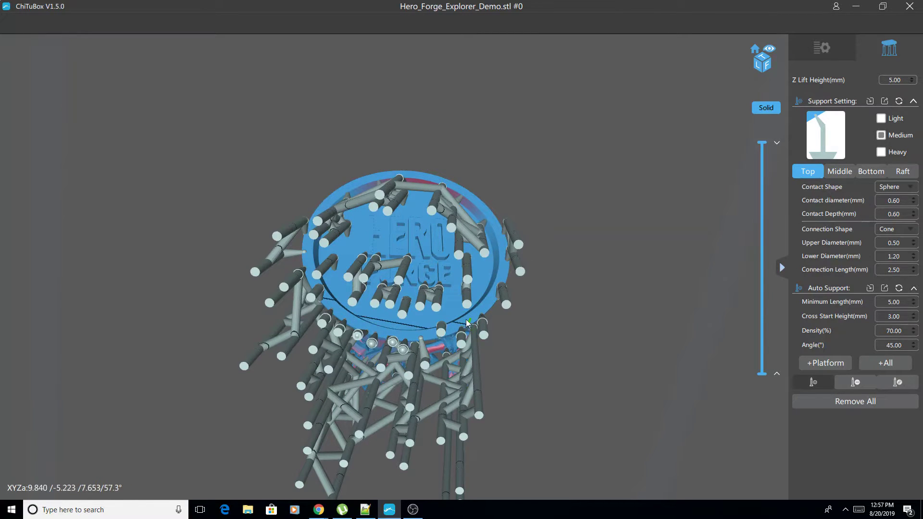
{"action": "left_click", "coordinate": [366, 236]}
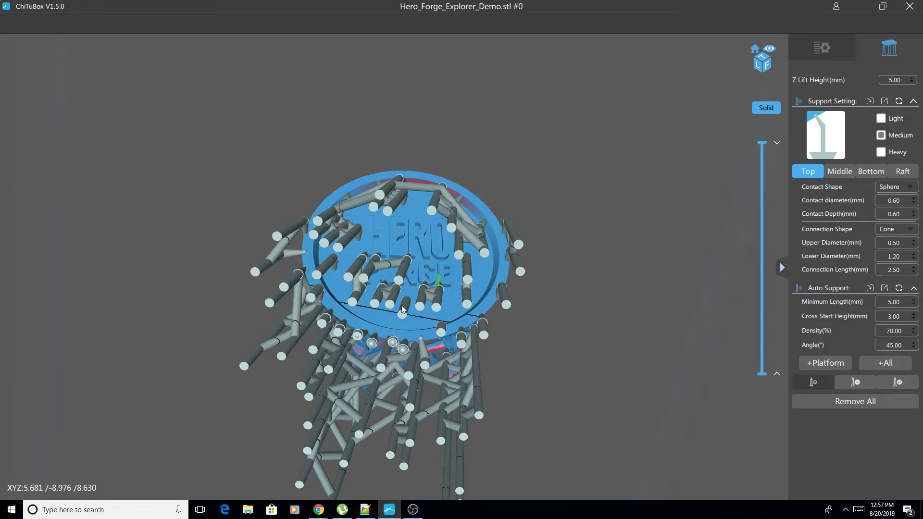
Hide the lower layers, choose the Light support preset, and add supports along the hem of the figure's coat.
{"action": "left_click_drag", "start_coordinate": [497, 177], "coordinate": [718, 375]}
{"action": "left_click_drag", "start_coordinate": [482, 374], "coordinate": [695, 420]}
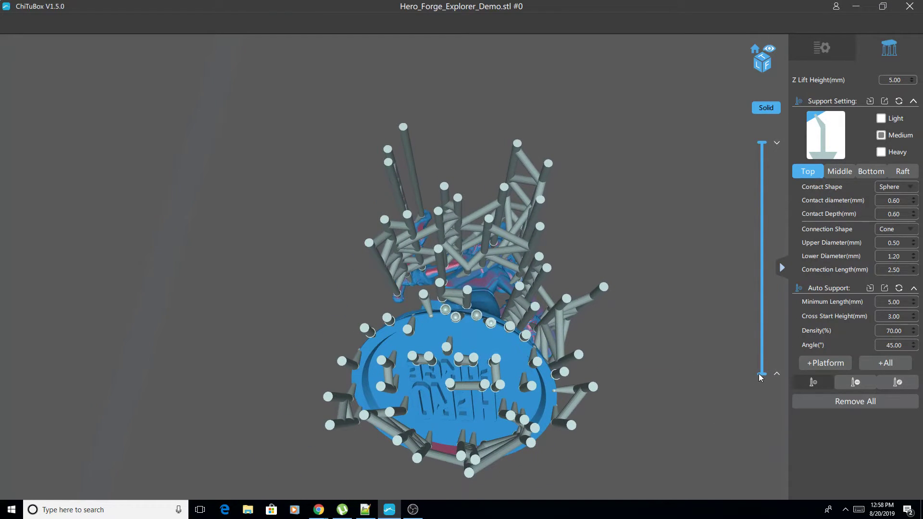
{"action": "left_click_drag", "start_coordinate": [761, 375], "coordinate": [772, 301]}
{"action": "left_click_drag", "start_coordinate": [640, 292], "coordinate": [638, 297]}
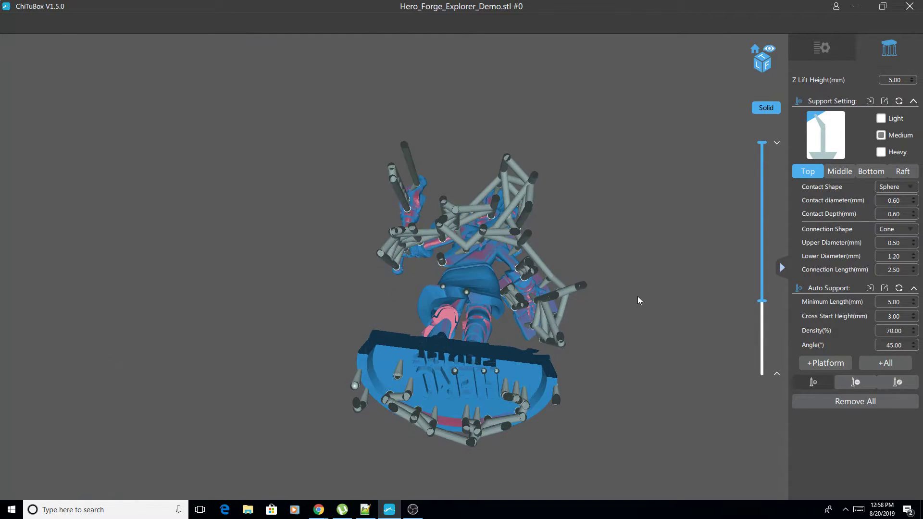
{"action": "left_click", "coordinate": [882, 119]}
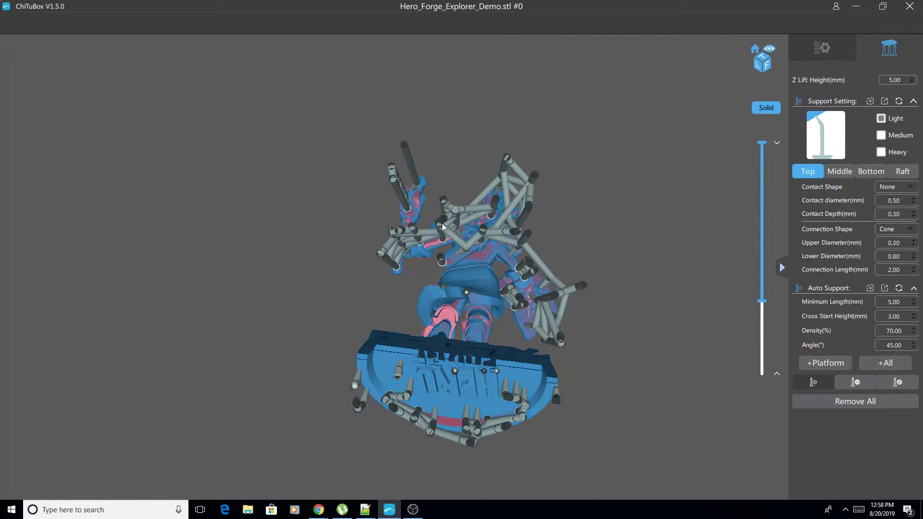
{"action": "left_click", "coordinate": [485, 292]}
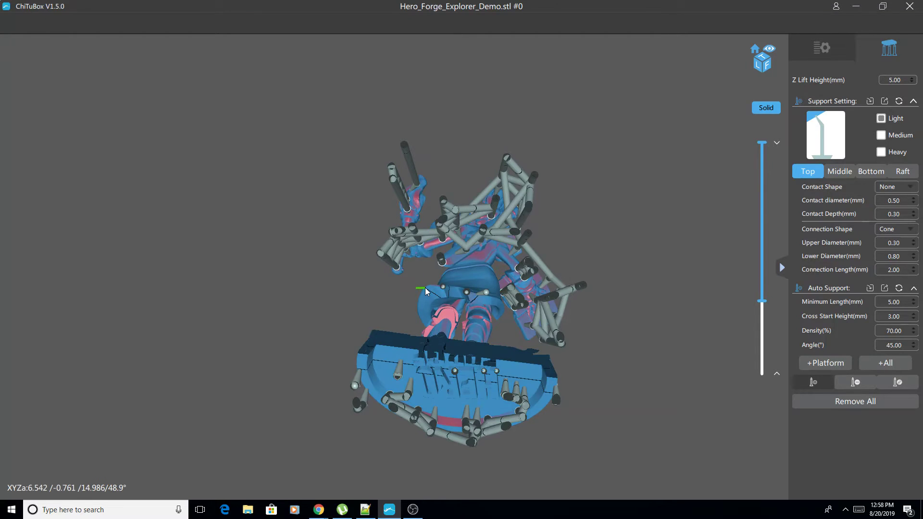
{"action": "right_click_drag", "start_coordinate": [430, 285], "coordinate": [414, 236]}
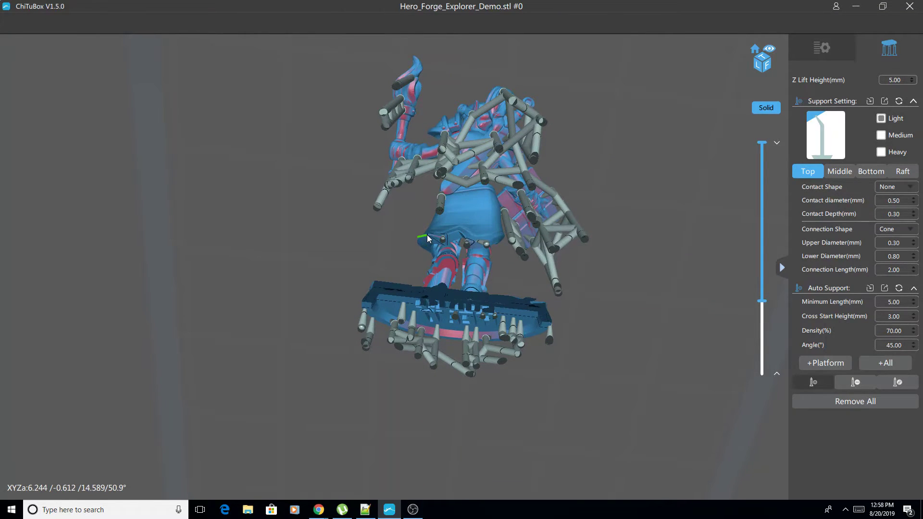
{"action": "right_click_drag", "start_coordinate": [500, 266], "coordinate": [521, 231]}
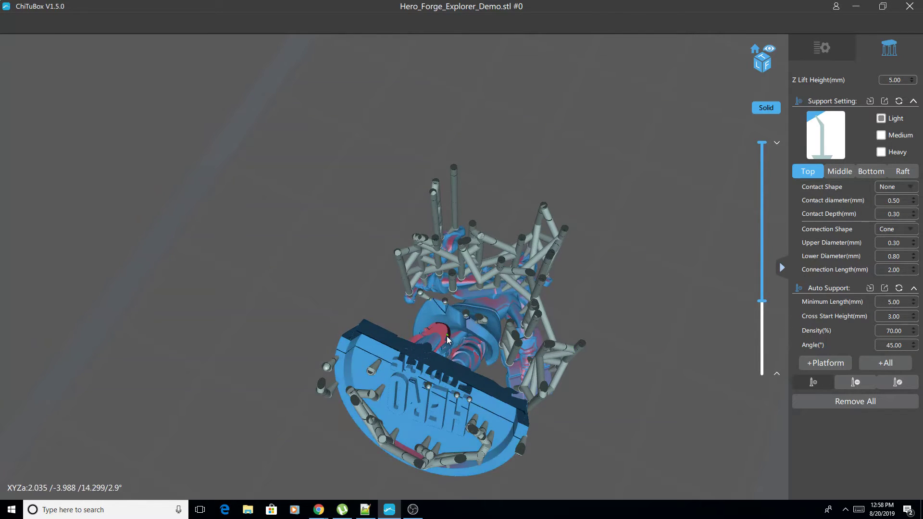
{"action": "right_click_drag", "start_coordinate": [437, 325], "coordinate": [494, 284]}
{"action": "scroll", "coordinate": [496, 283], "scroll_direction": "up", "scroll_amount": 3}
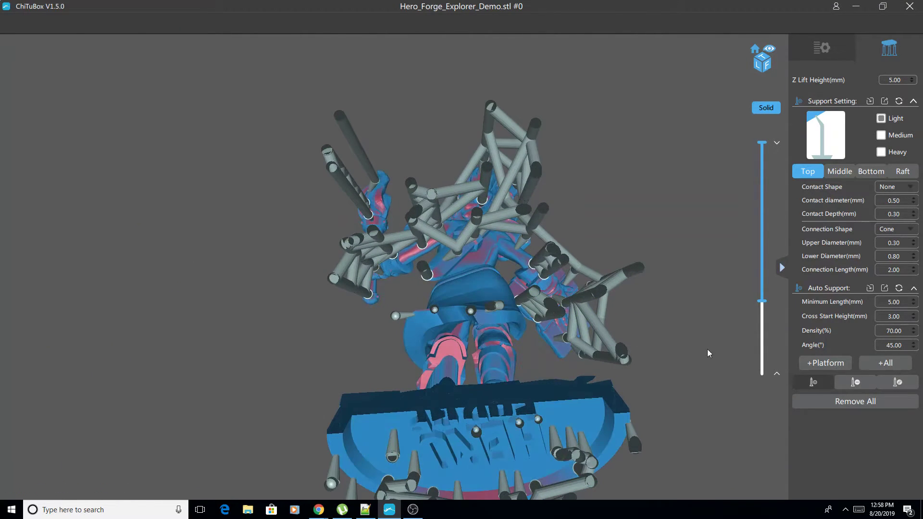
Hide the layers up past the knees and add light supports under the torch's handle and head.
{"action": "left_click_drag", "start_coordinate": [762, 302], "coordinate": [762, 290]}
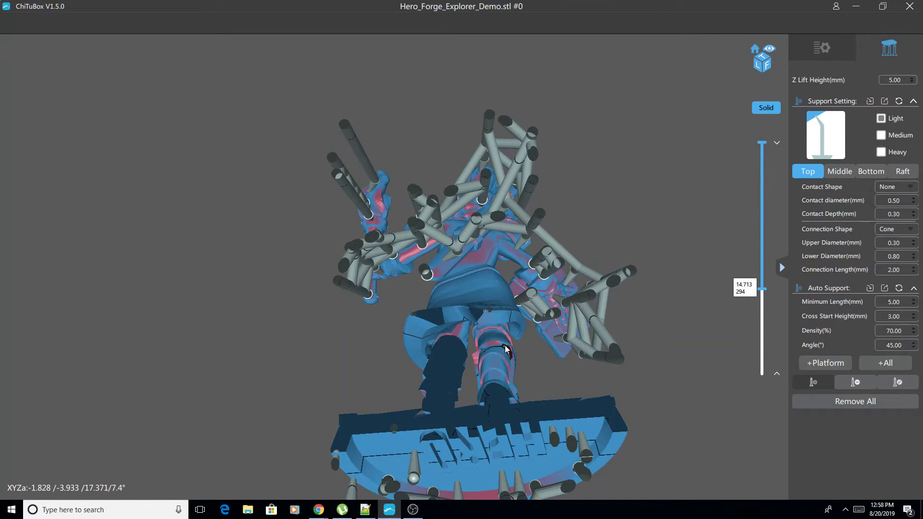
{"action": "left_click_drag", "start_coordinate": [764, 290], "coordinate": [765, 250]}
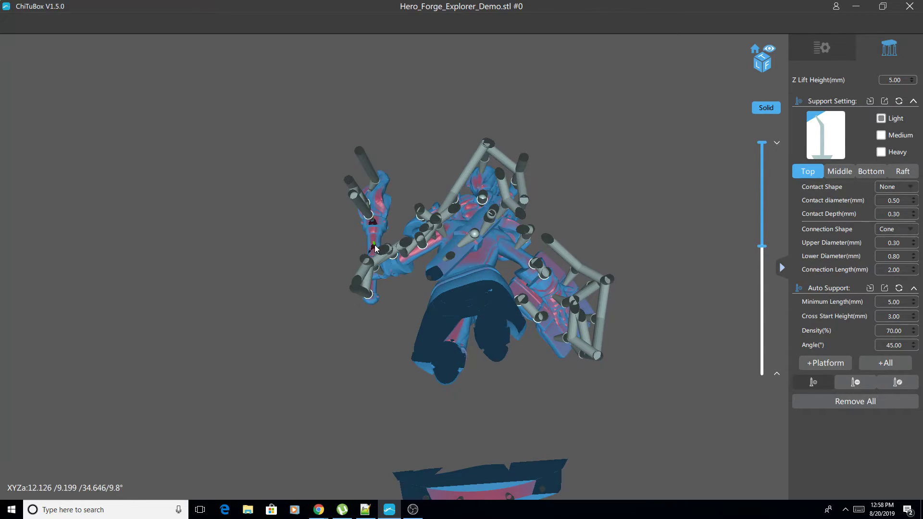
{"action": "left_click", "coordinate": [375, 248]}
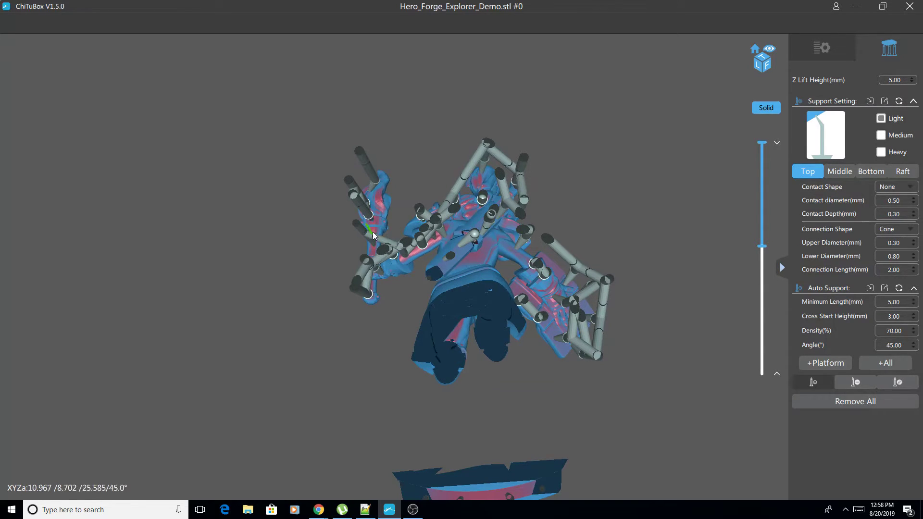
{"action": "left_click", "coordinate": [379, 205]}
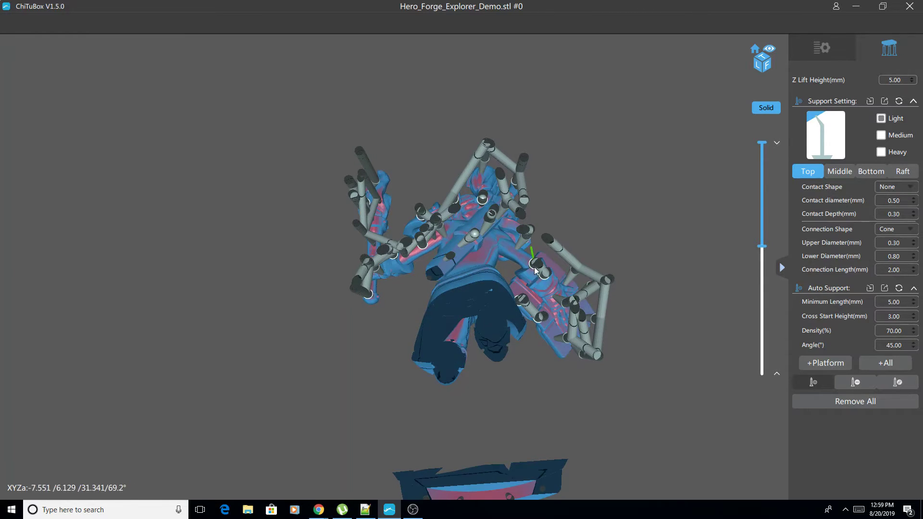
Hide the layers below about 27 mm and add a light support to the underside of the book.
{"action": "left_click_drag", "start_coordinate": [761, 249], "coordinate": [762, 238]}
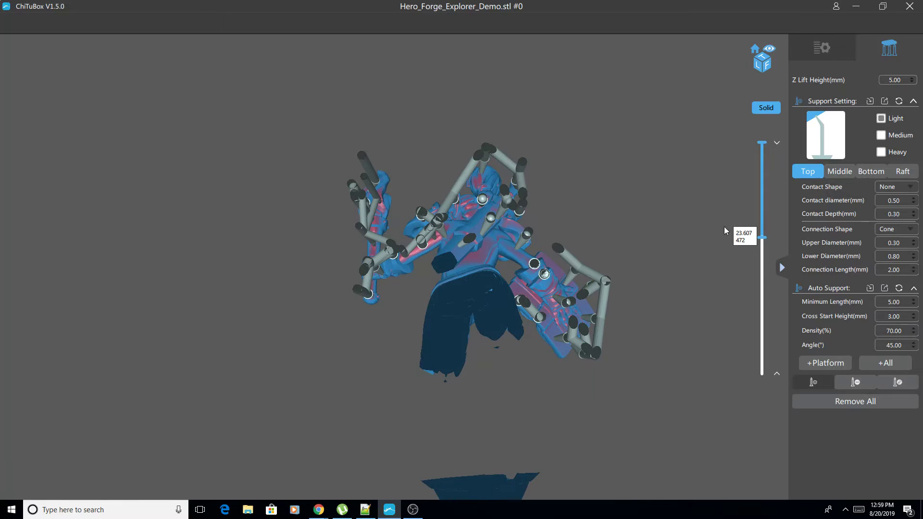
{"action": "left_click_drag", "start_coordinate": [762, 242], "coordinate": [764, 222]}
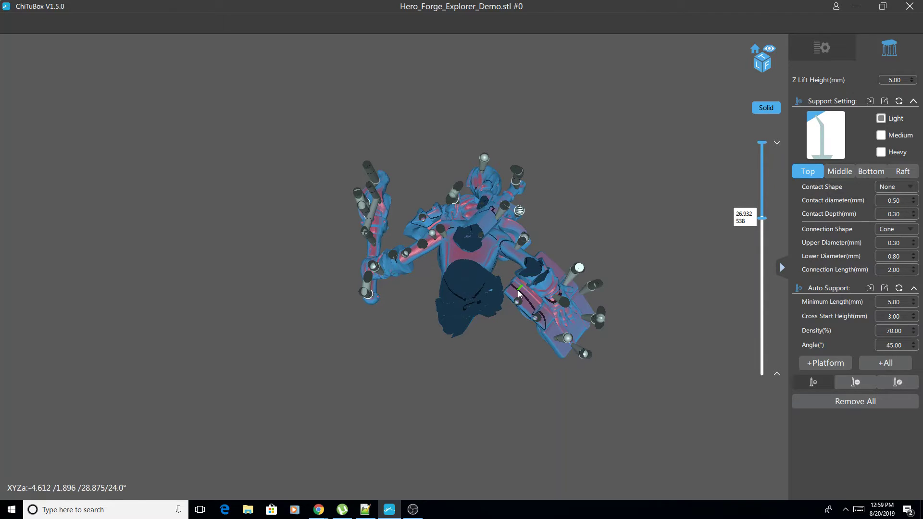
{"action": "left_click", "coordinate": [532, 304]}
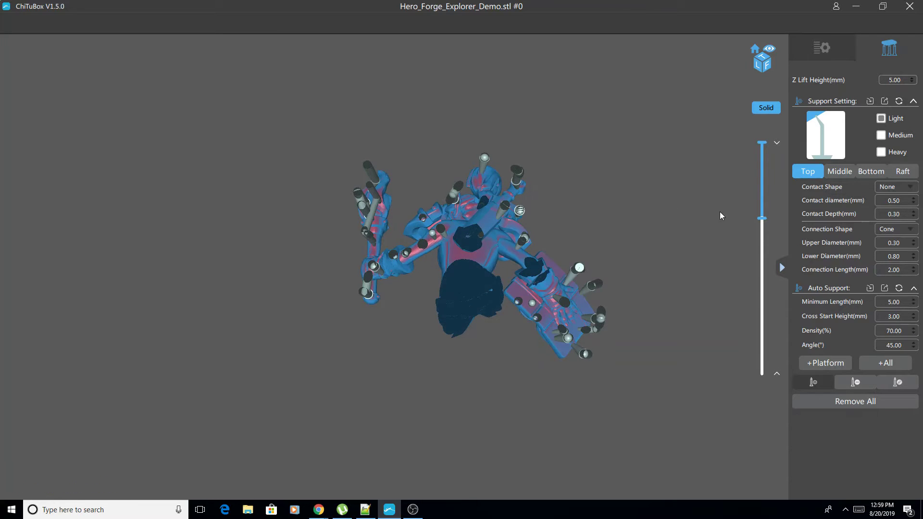
Hide the layers below about 28 mm and add a light support under the shoulder armor on the torch side.
{"action": "left_click_drag", "start_coordinate": [765, 221], "coordinate": [764, 225]}
{"action": "right_click_drag", "start_coordinate": [688, 221], "coordinate": [678, 236]}
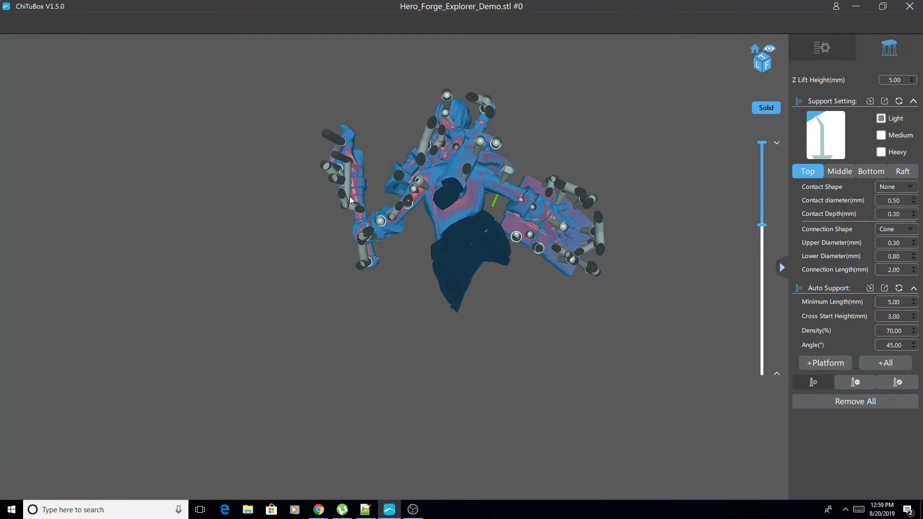
{"action": "right_click_drag", "start_coordinate": [379, 238], "coordinate": [254, 398]}
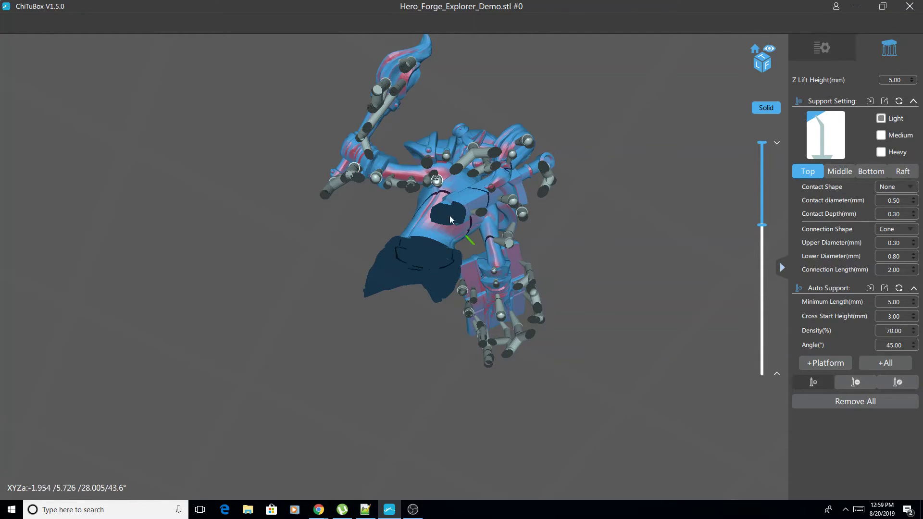
{"action": "right_click_drag", "start_coordinate": [449, 86], "coordinate": [463, 32]}
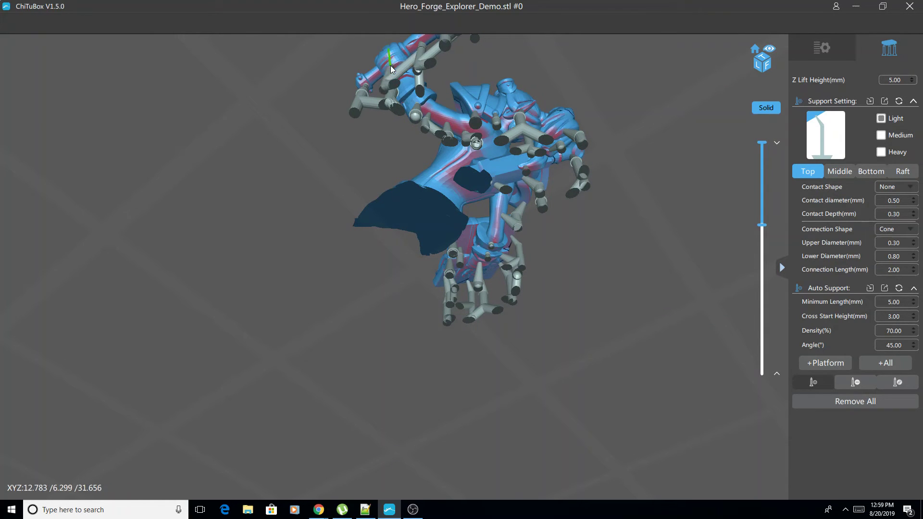
{"action": "right_click_drag", "start_coordinate": [565, 41], "coordinate": [698, 175]}
{"action": "left_click_drag", "start_coordinate": [761, 226], "coordinate": [761, 216]}
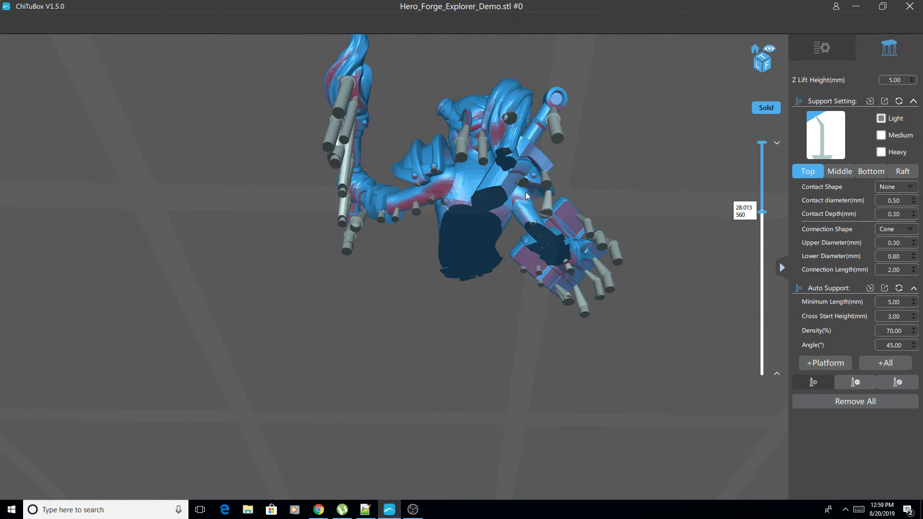
{"action": "left_click", "coordinate": [417, 175]}
{"action": "right_click_drag", "start_coordinate": [679, 186], "coordinate": [623, 183]}
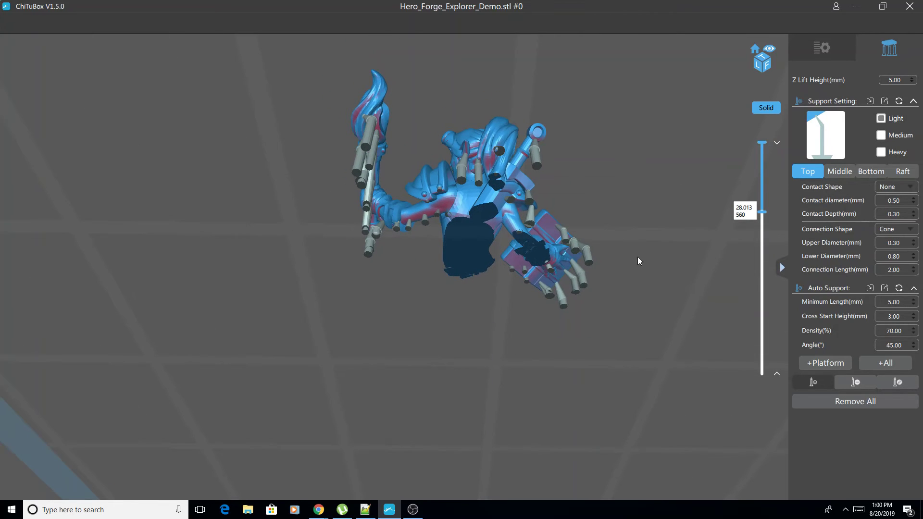
Inspect the upper layers for unsupported areas, restore the full layer range, and examine the supported miniature from several sides.
{"action": "left_click_drag", "start_coordinate": [766, 217], "coordinate": [769, 179]}
{"action": "left_click_drag", "start_coordinate": [604, 214], "coordinate": [622, 191]}
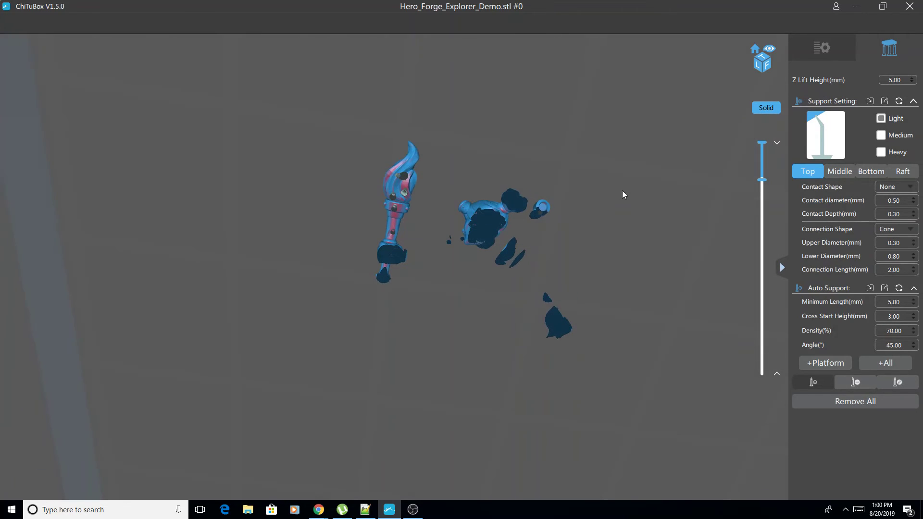
{"action": "left_click_drag", "start_coordinate": [761, 181], "coordinate": [769, 423]}
{"action": "left_click_drag", "start_coordinate": [660, 366], "coordinate": [480, 358]}
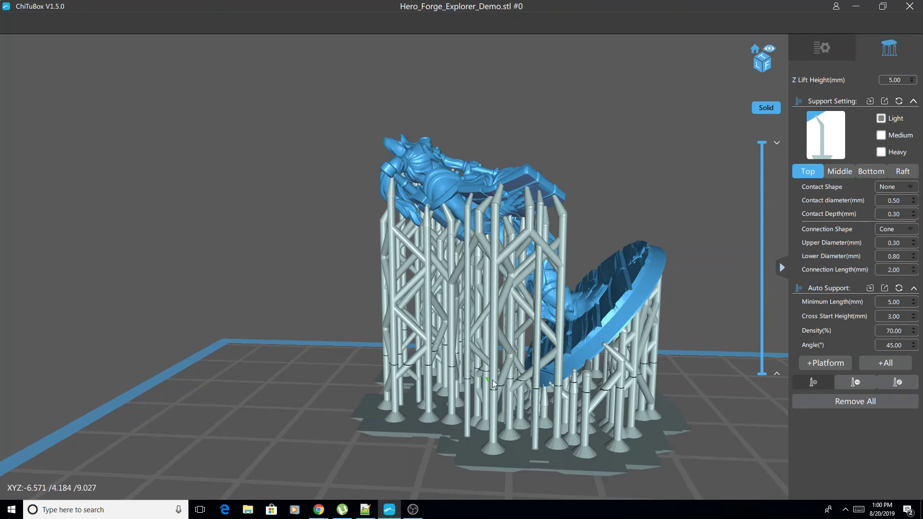
{"action": "left_click_drag", "start_coordinate": [492, 381], "coordinate": [506, 219]}
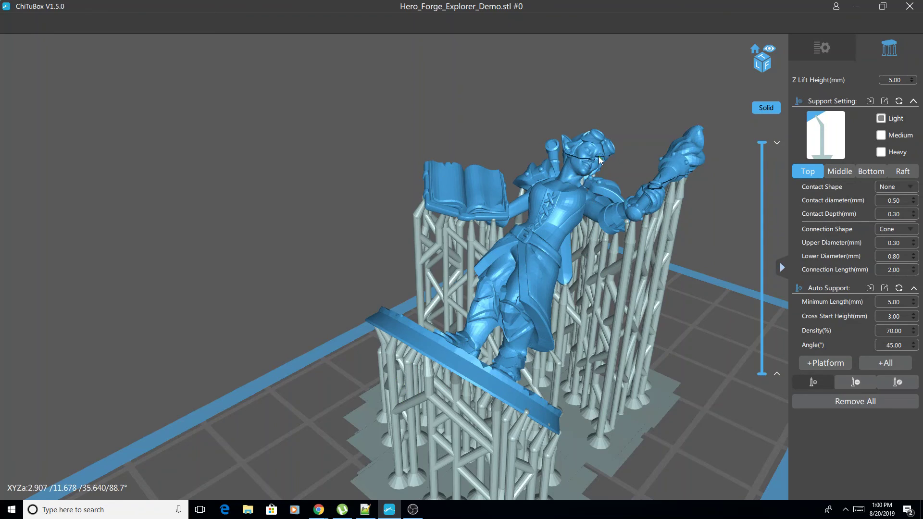
{"action": "left_click_drag", "start_coordinate": [414, 269], "coordinate": [602, 281]}
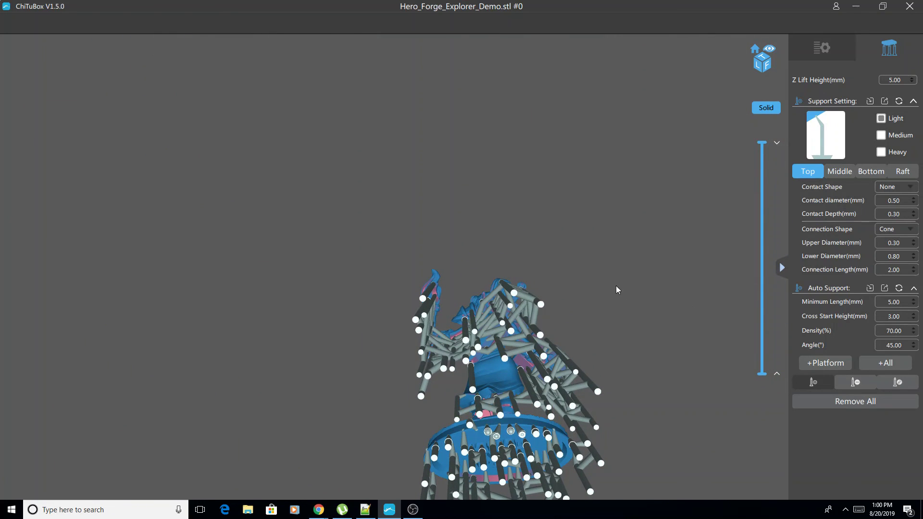